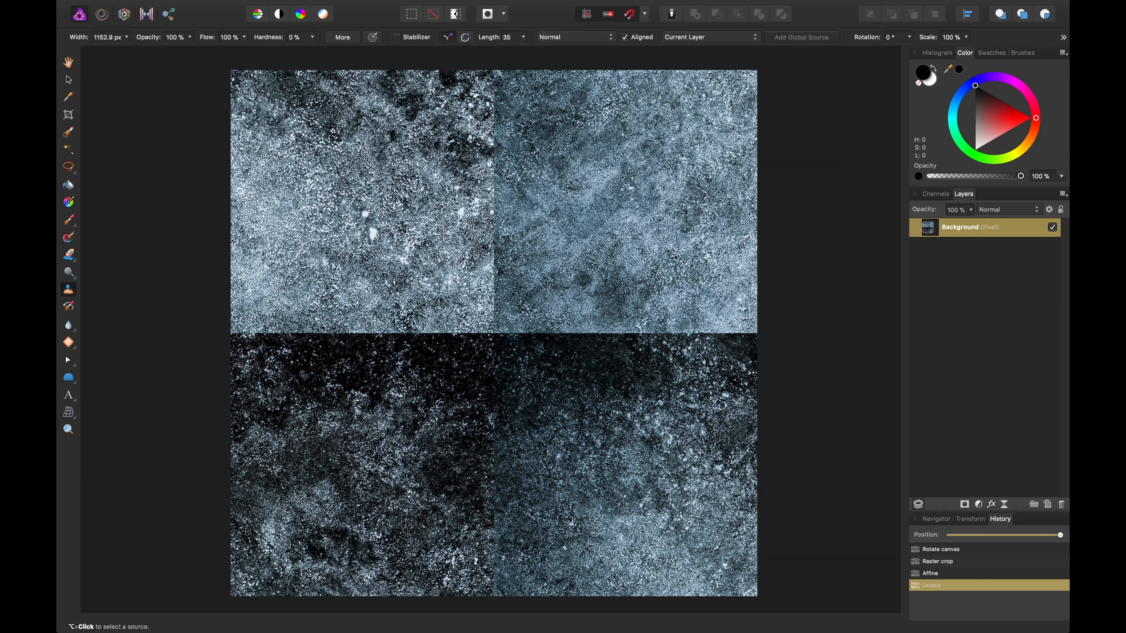
Clone texture from the upper-left quadrant over the upper part of the vertical seam, using a 1325.8 px brush.
left_click(444, 233, "alt")
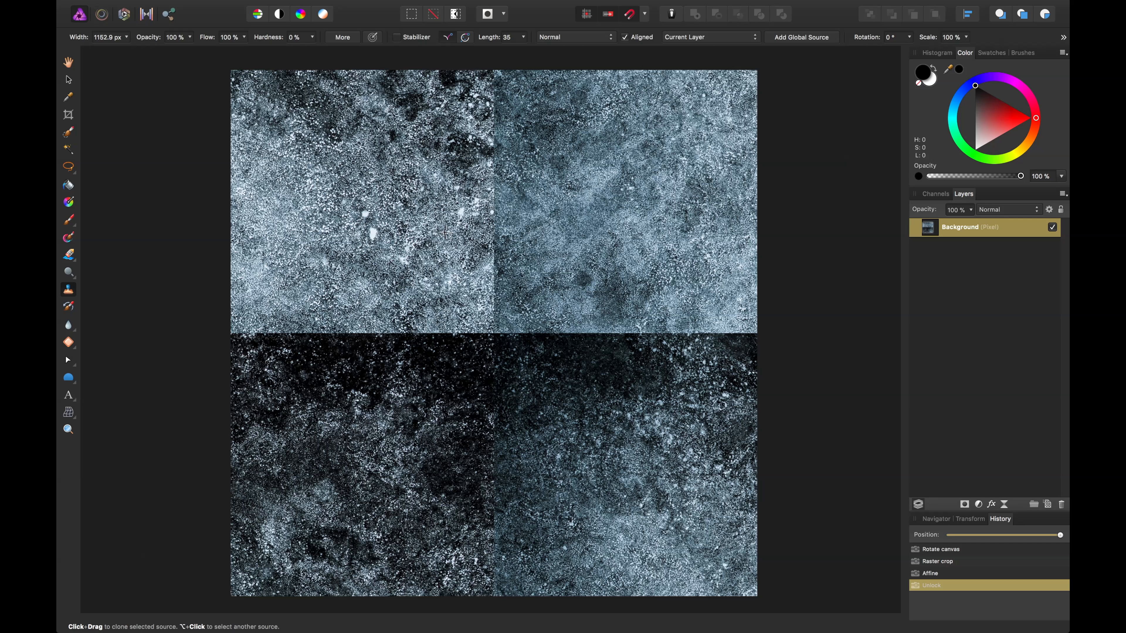
left_click_drag(494, 196, 495, 184)
key("bracketright")
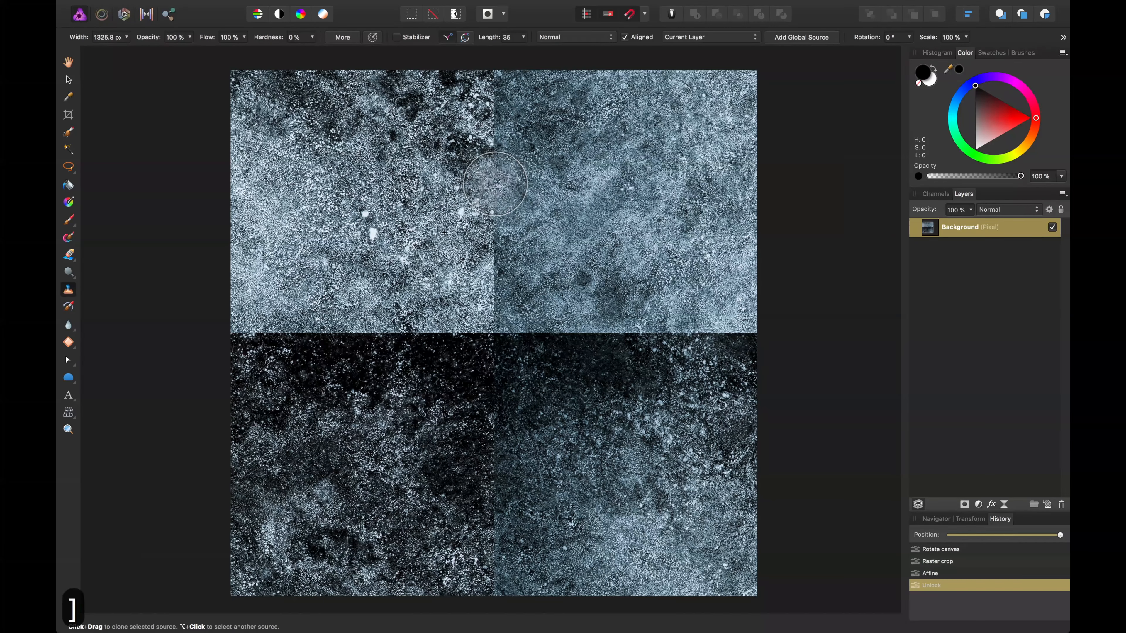
mouse_move(495, 193)
left_mouse_down()
mouse_move(492, 261)
mouse_move(493, 85)
mouse_move(477, 127)
mouse_move(428, 177)
mouse_move(501, 140)
left_mouse_up()
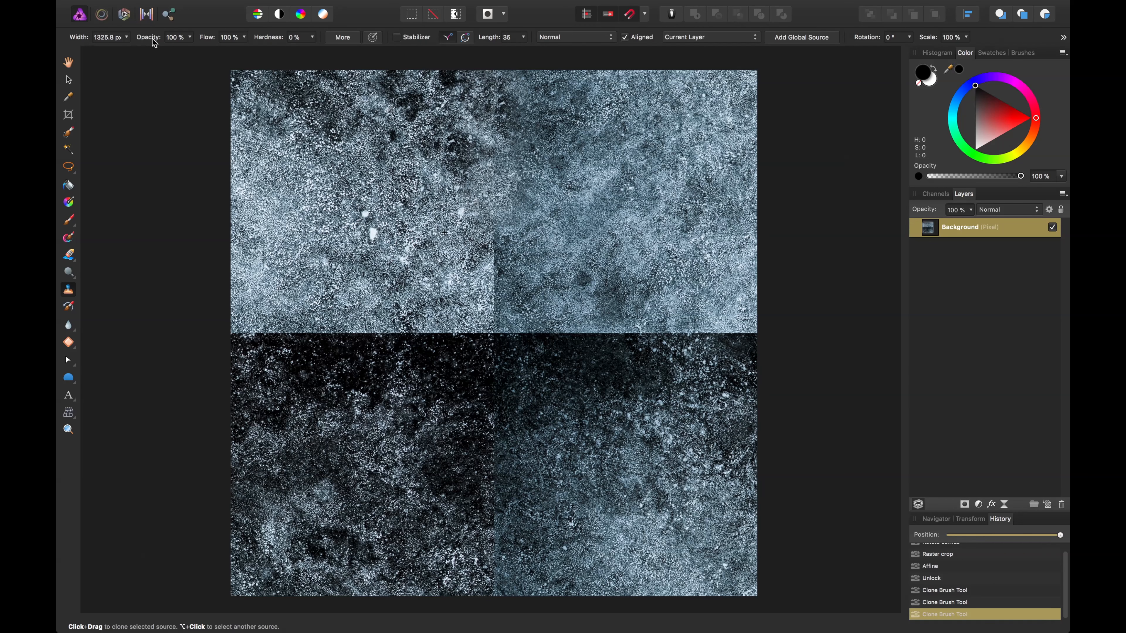
Lower the Clone Brush opacity to 80% and clone over the vertical seam just above the image centre.
left_click_drag(154, 43, 149, 43)
left_click_drag(140, 39, 140, 40)
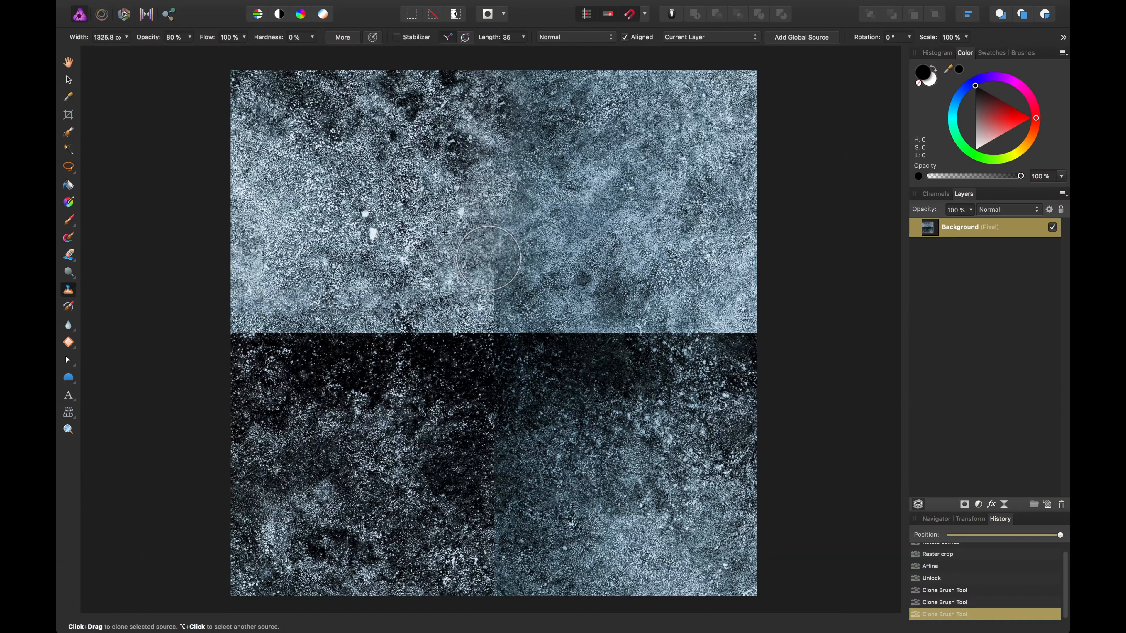
mouse_move(488, 258)
left_mouse_down()
mouse_move(502, 295)
mouse_move(498, 286)
mouse_move(488, 312)
left_mouse_up()
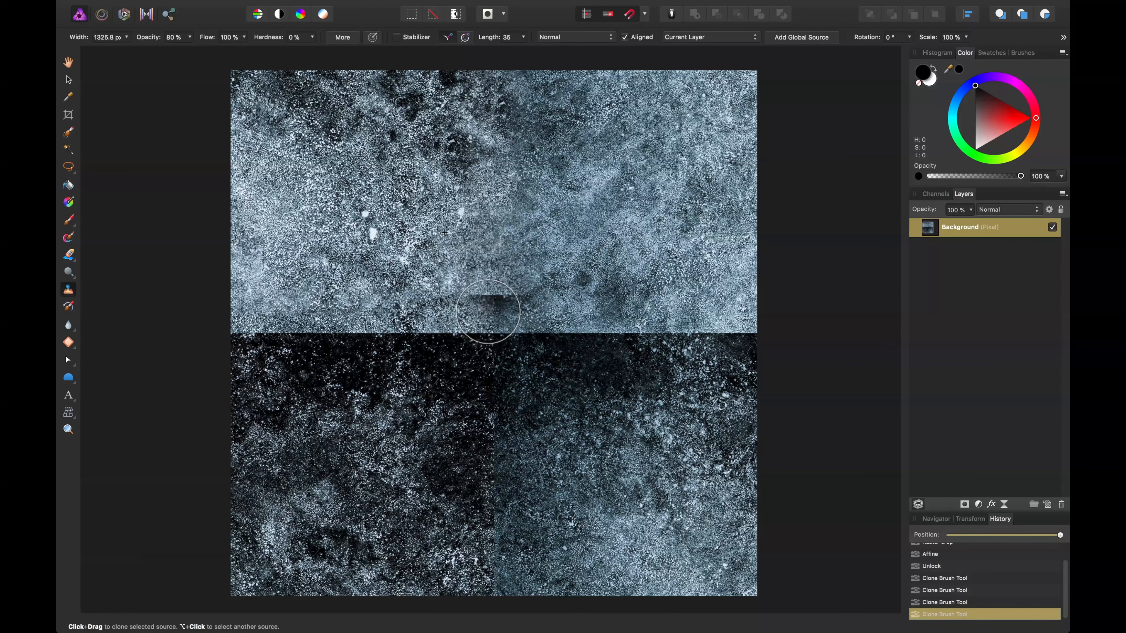
key("super+z")
key("super+z")
key("super+z")
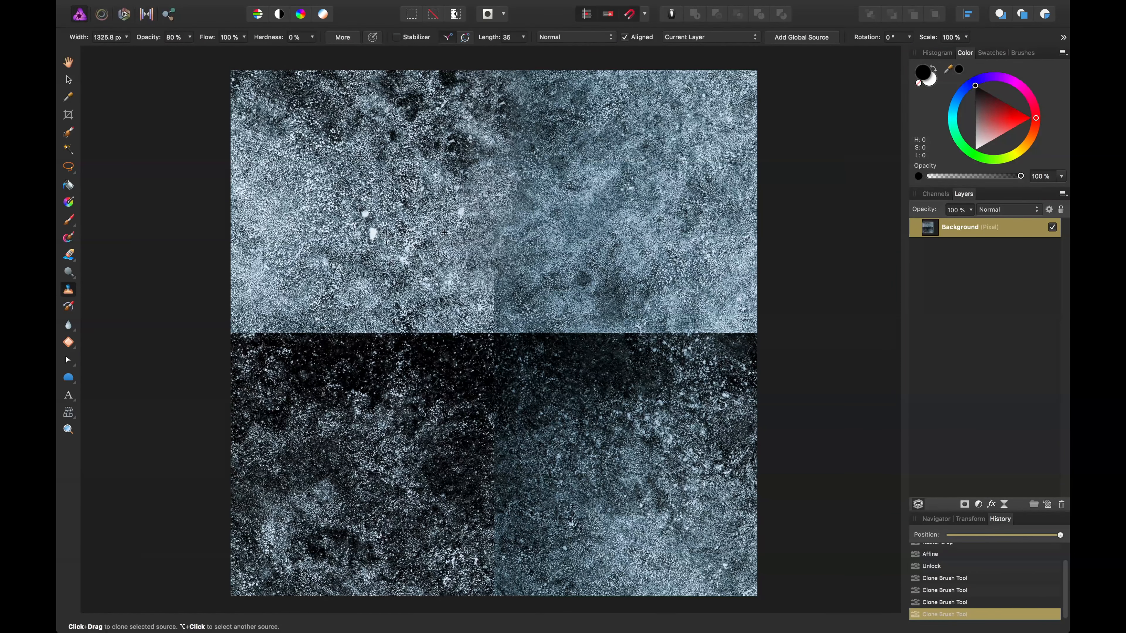
mouse_move(483, 231)
left_mouse_down()
mouse_move(501, 261)
mouse_move(496, 286)
mouse_move(471, 280)
mouse_move(500, 288)
mouse_move(496, 317)
left_mouse_up()
Clone light texture from the upper-left quadrant over the left half of the horizontal seam at 80% opacity.
left_click(496, 317, "alt")
mouse_move(388, 388)
left_mouse_down()
mouse_move(330, 397)
mouse_move(355, 406)
left_mouse_up()
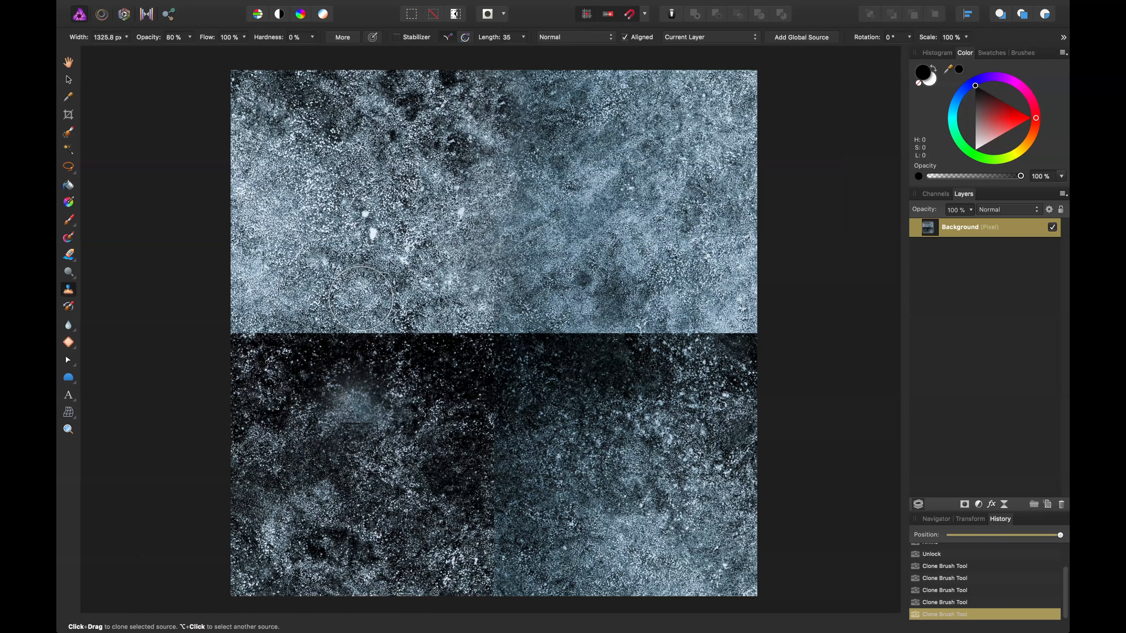
left_click(358, 287, "alt")
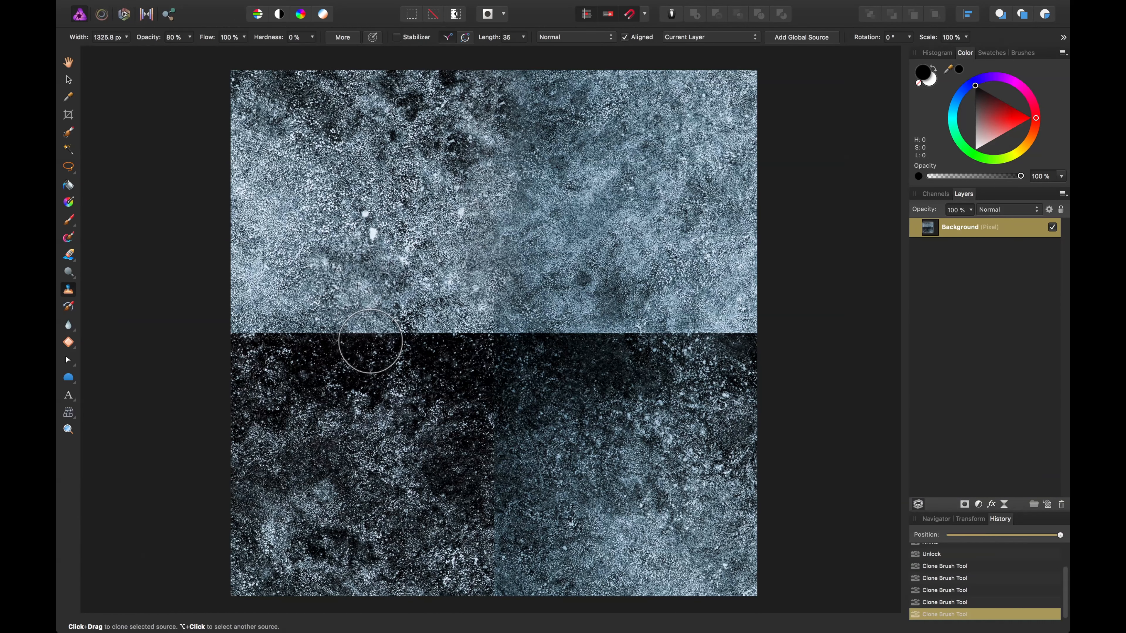
mouse_move(368, 350)
left_mouse_down()
mouse_move(360, 263)
mouse_move(319, 307)
mouse_move(326, 342)
mouse_move(359, 309)
left_mouse_up()
Enlarge the Clone Brush to about 2319 px and blend the remaining horizontal and vertical seams with texture sampled from the upper-left quadrant.
left_click(366, 239, "alt")
key("bracketright")
key("bracketright")
key("bracketright")
key("bracketright")
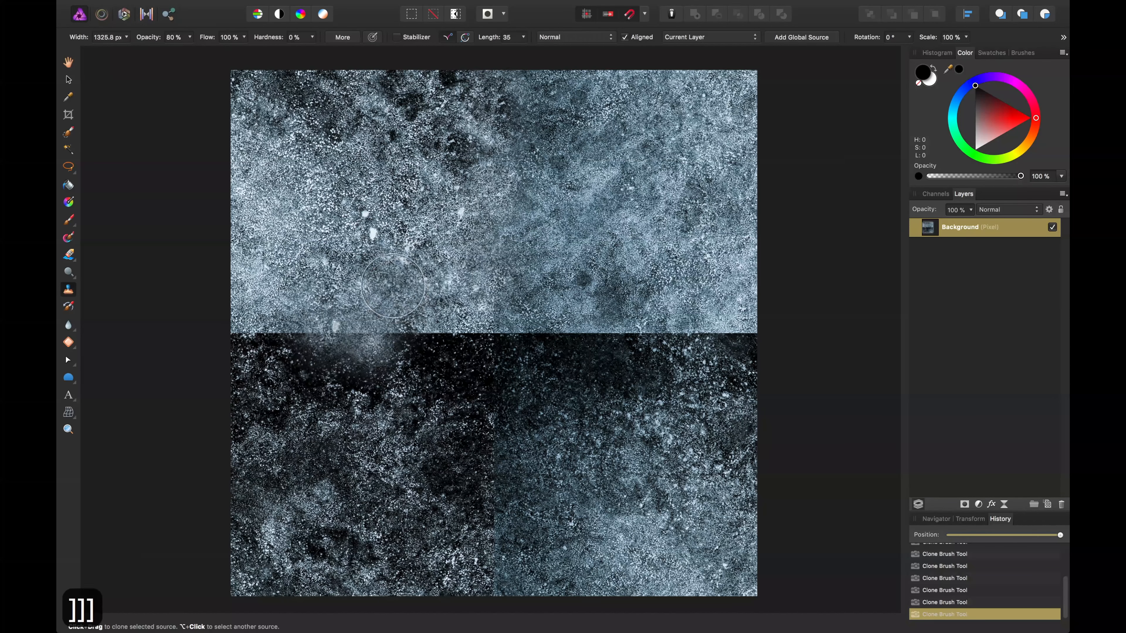
key("bracketright")
key("bracketright")
key("bracketright")
key("bracketright")
key("bracketright")
key("bracketright")
key("bracketright")
key("bracketright")
key("bracketright")
key("bracketright")
key("bracketright")
key("bracketright")
key("bracketright")
key("bracketright")
key("bracketright")
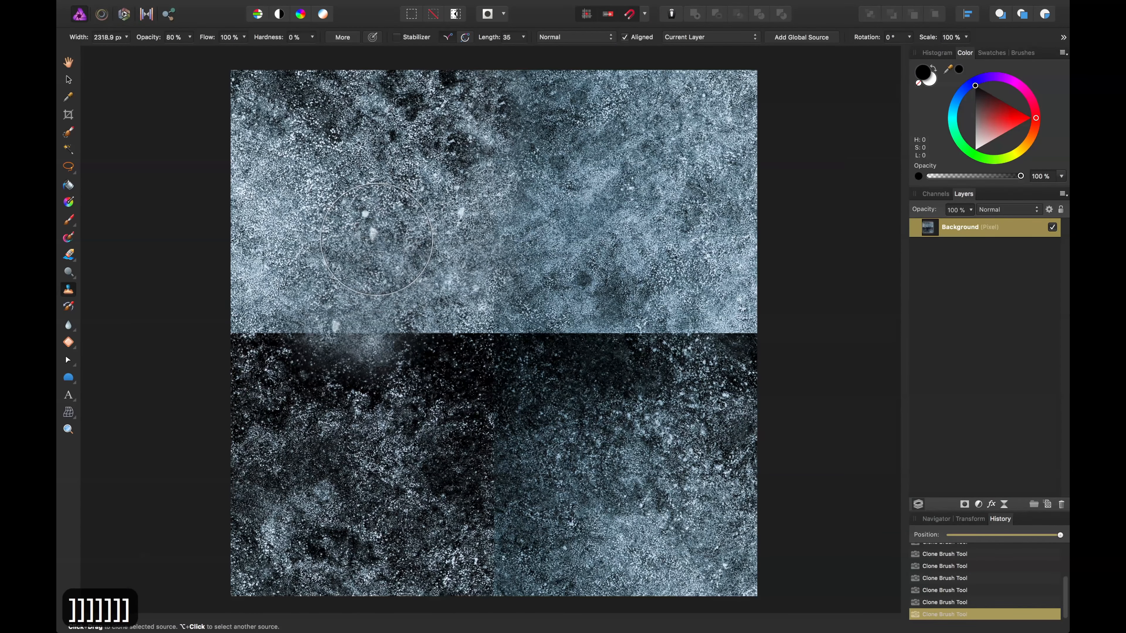
mouse_move(340, 218)
left_mouse_down()
mouse_move(224, 335)
mouse_move(744, 339)
mouse_move(681, 202)
mouse_move(621, 328)
mouse_move(487, 146)
mouse_move(542, 352)
mouse_move(477, 330)
mouse_move(601, 352)
mouse_move(653, 432)
mouse_move(497, 448)
mouse_move(483, 540)
mouse_move(741, 319)
mouse_move(301, 372)
mouse_move(649, 440)
mouse_move(531, 356)
left_mouse_up()
Switch to the Move tool and deselect the Background layer.
key("v")
key("x")
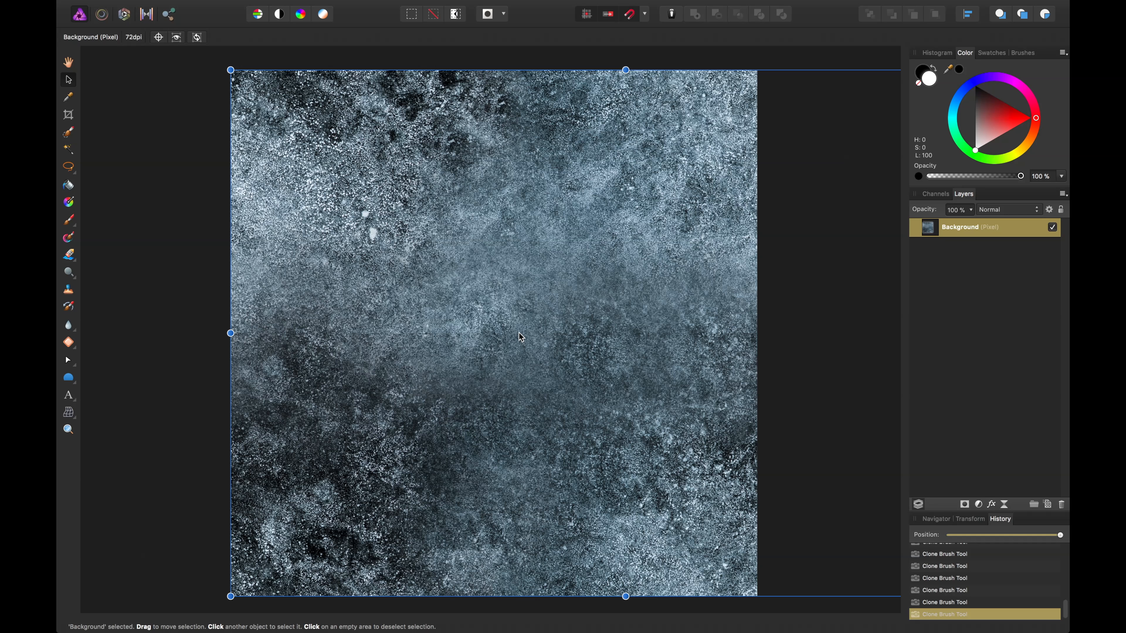
left_click(207, 196)
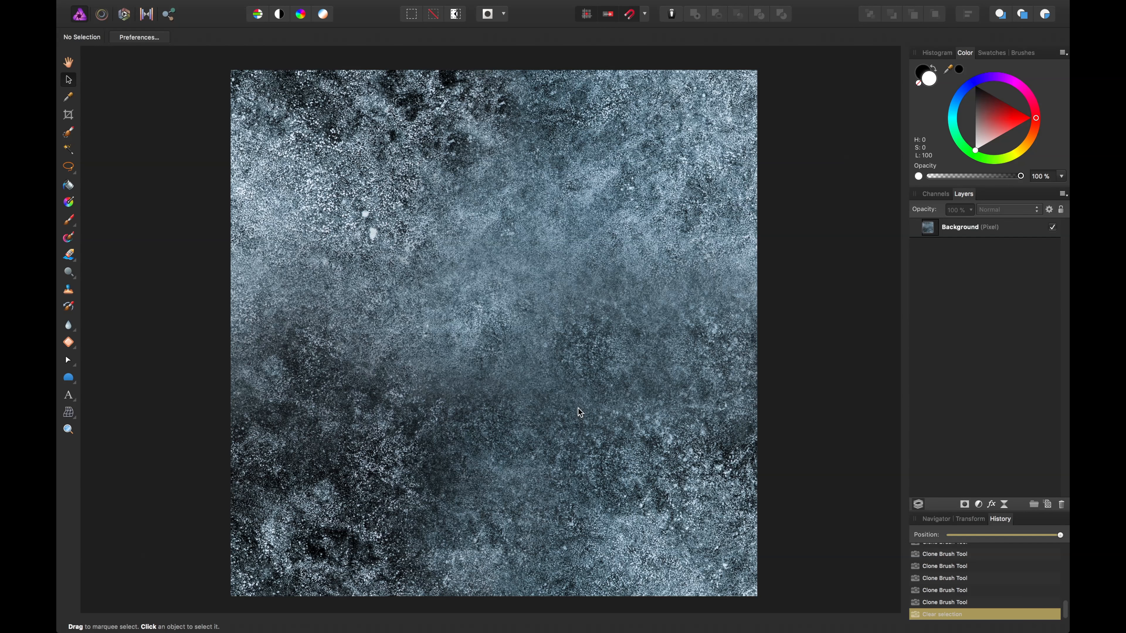
Add a Levels adjustment above the Background layer with black level 4% and white level 92%.
left_click(991, 230)
left_click(983, 504)
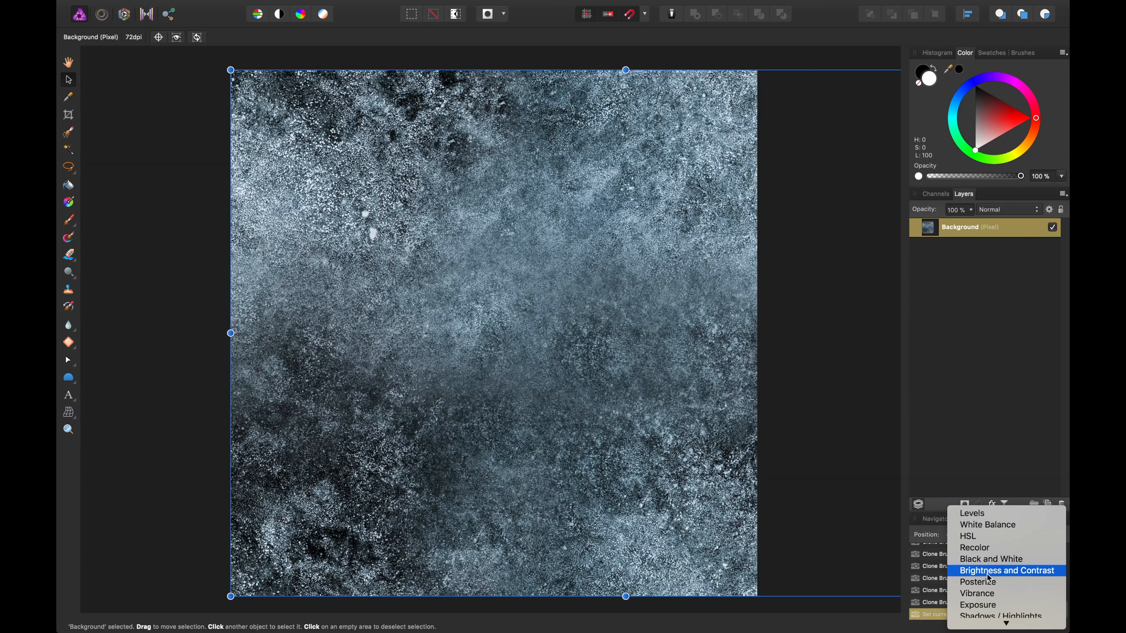
scroll(988, 578, "down", 5)
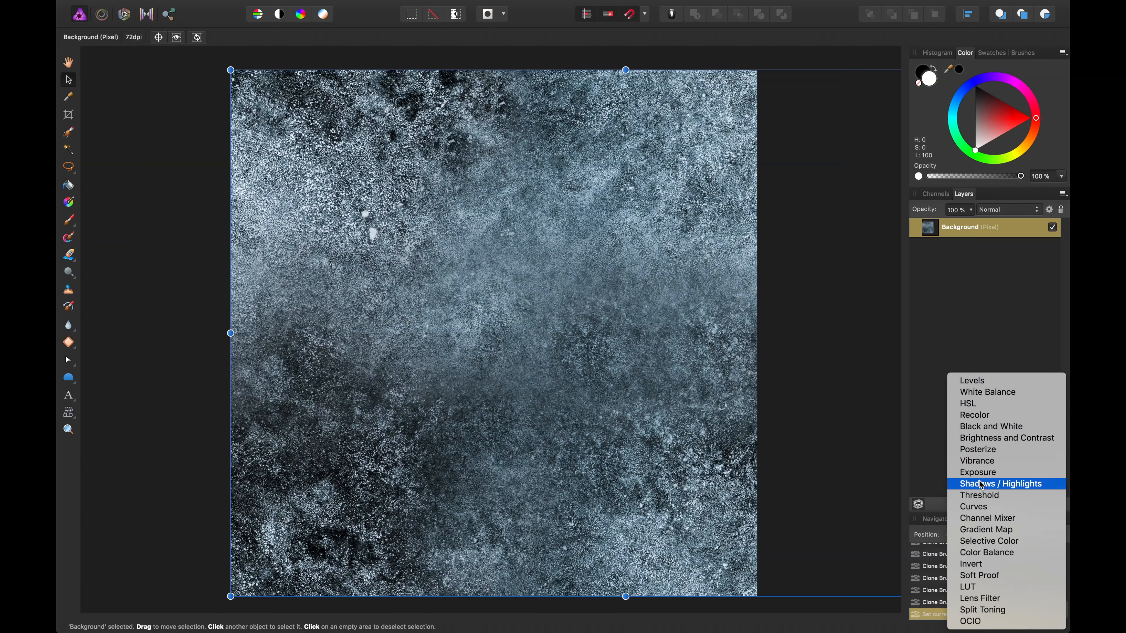
left_click(977, 380)
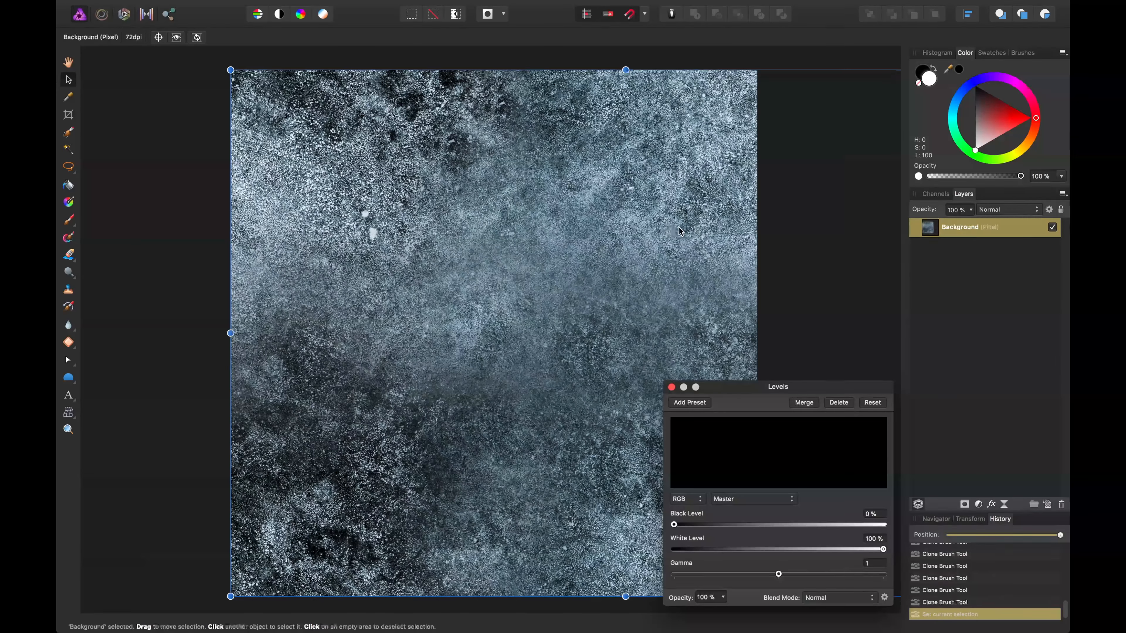
left_click_drag(674, 525, 686, 525)
left_click_drag(883, 550, 868, 550)
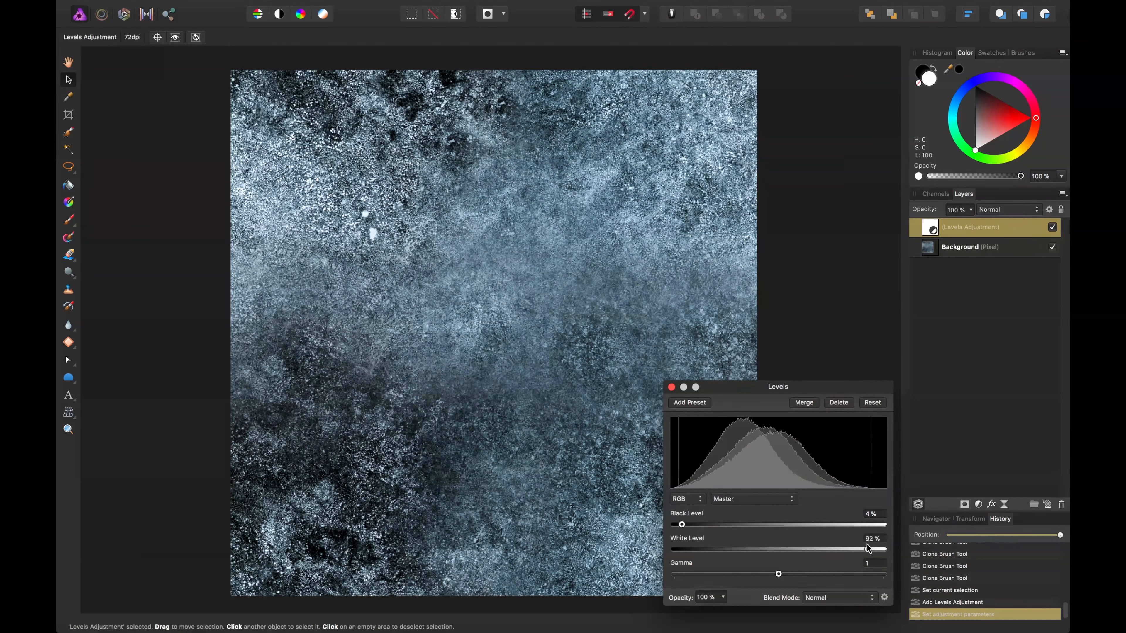
left_click(672, 387)
mouse_move(477, 3)
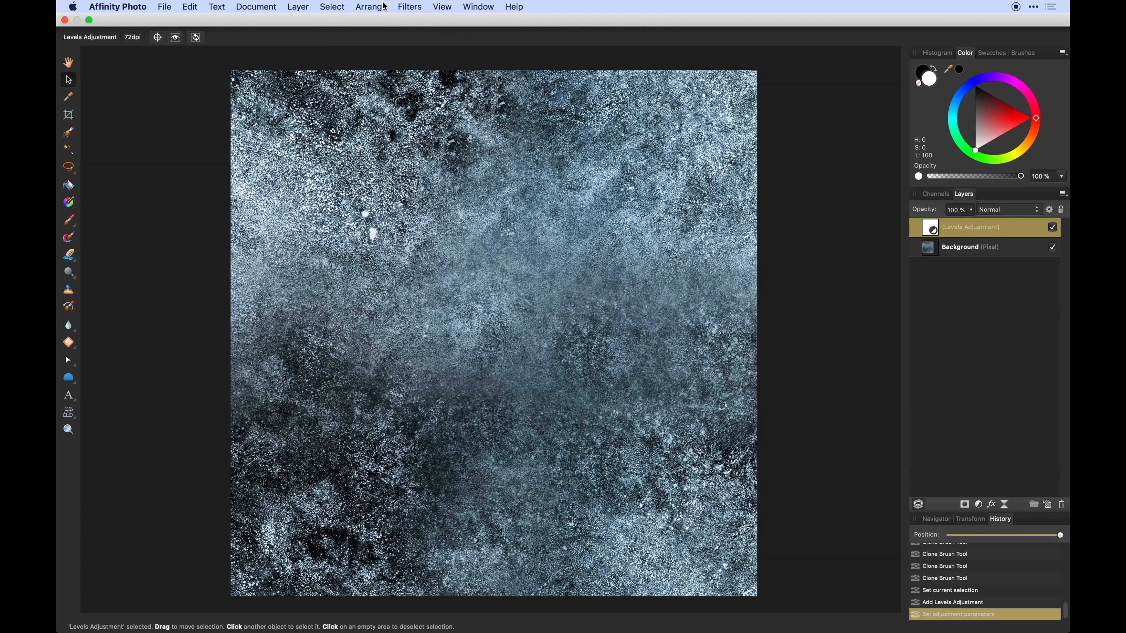
left_click(409, 7)
mouse_move(473, 55)
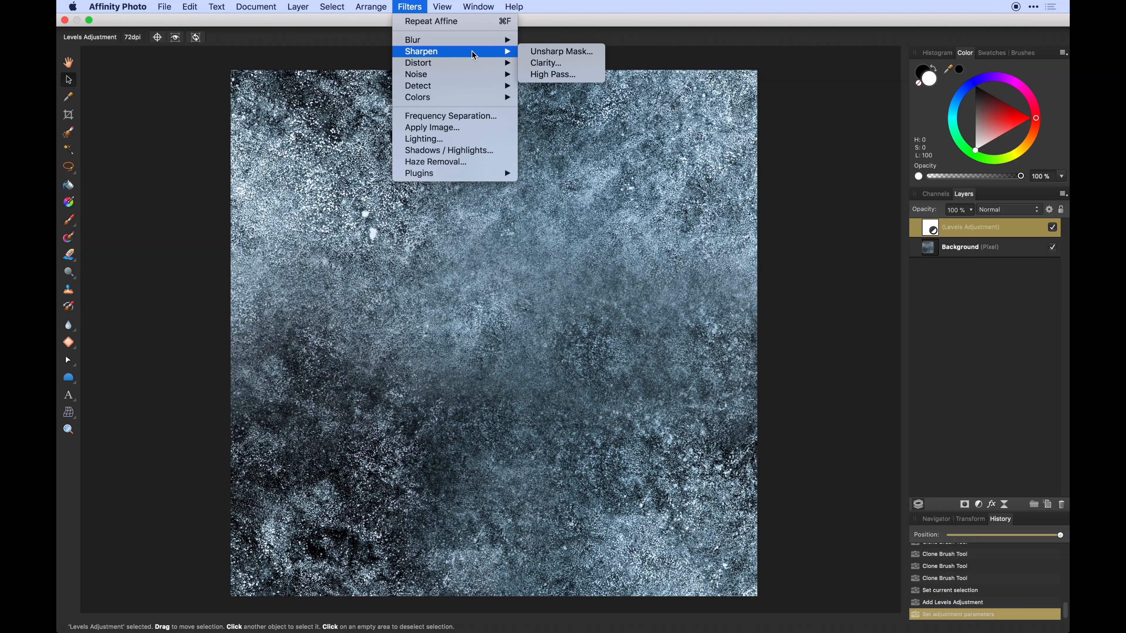
left_click(563, 74)
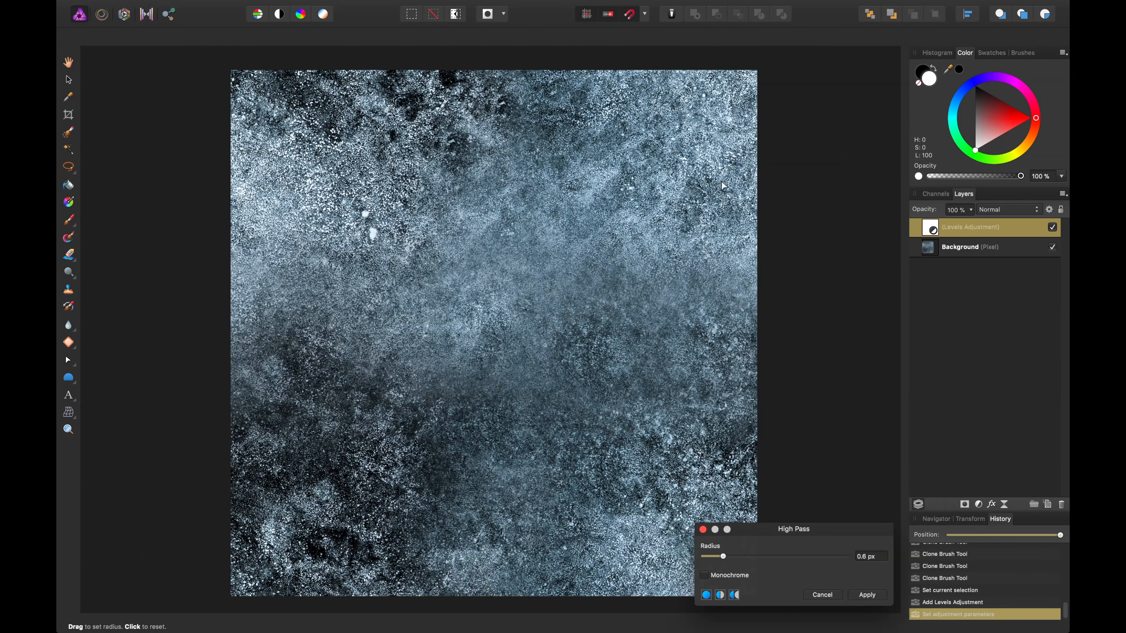
left_click_drag(725, 560, 729, 558)
left_click(867, 594)
Add a live High Pass filter as its own layer directly above Background with a radius of 3.3 px.
left_click(971, 247)
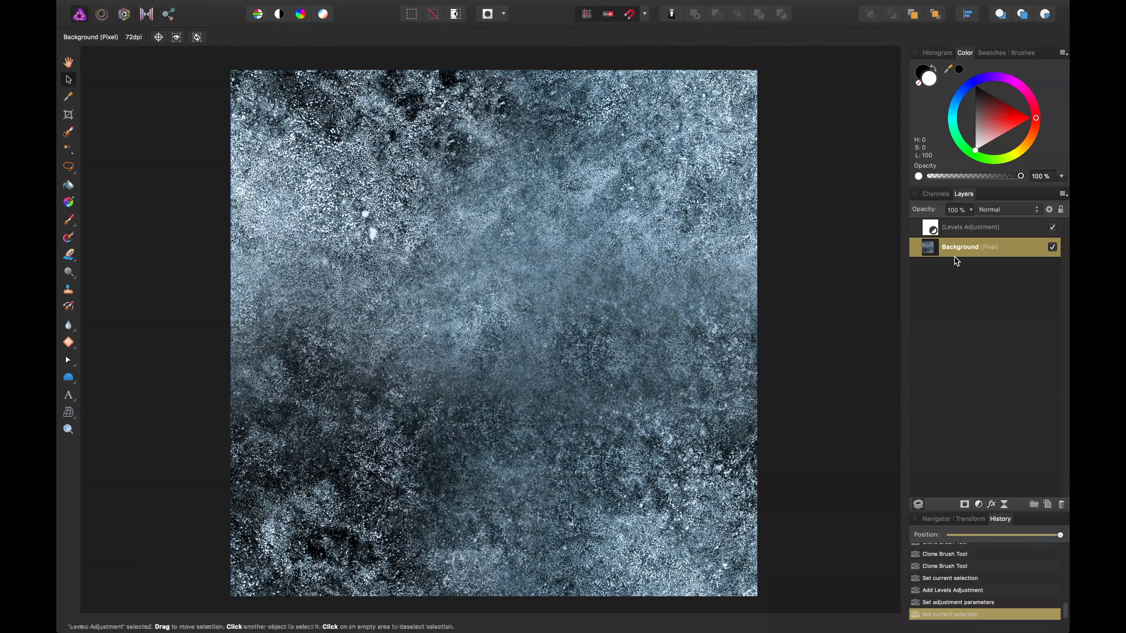
left_click(1006, 506)
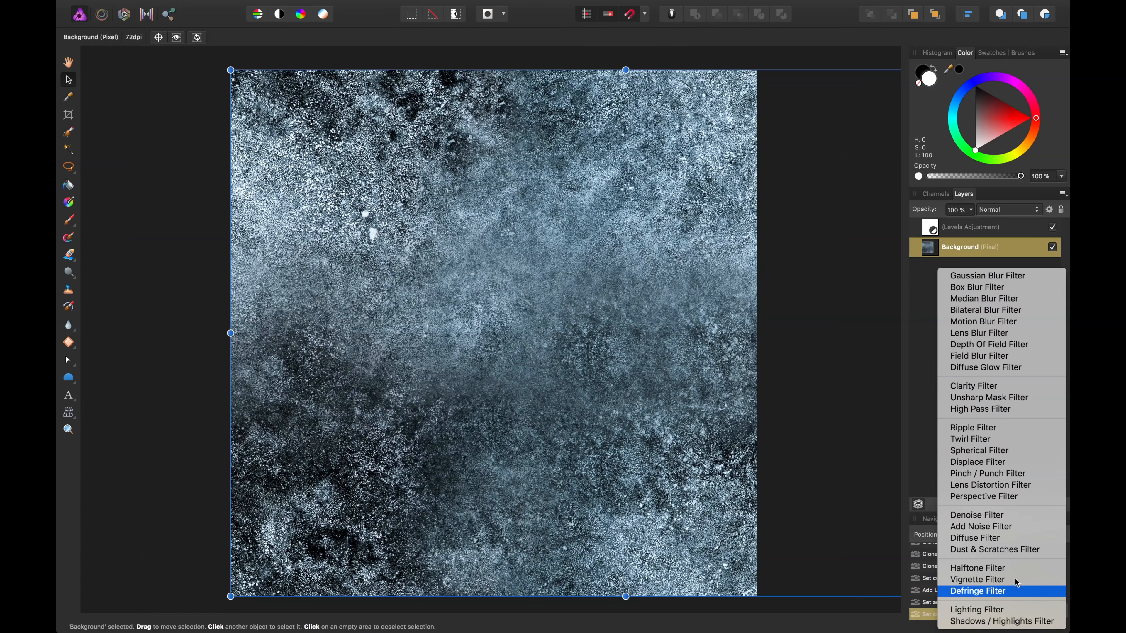
left_click(992, 408)
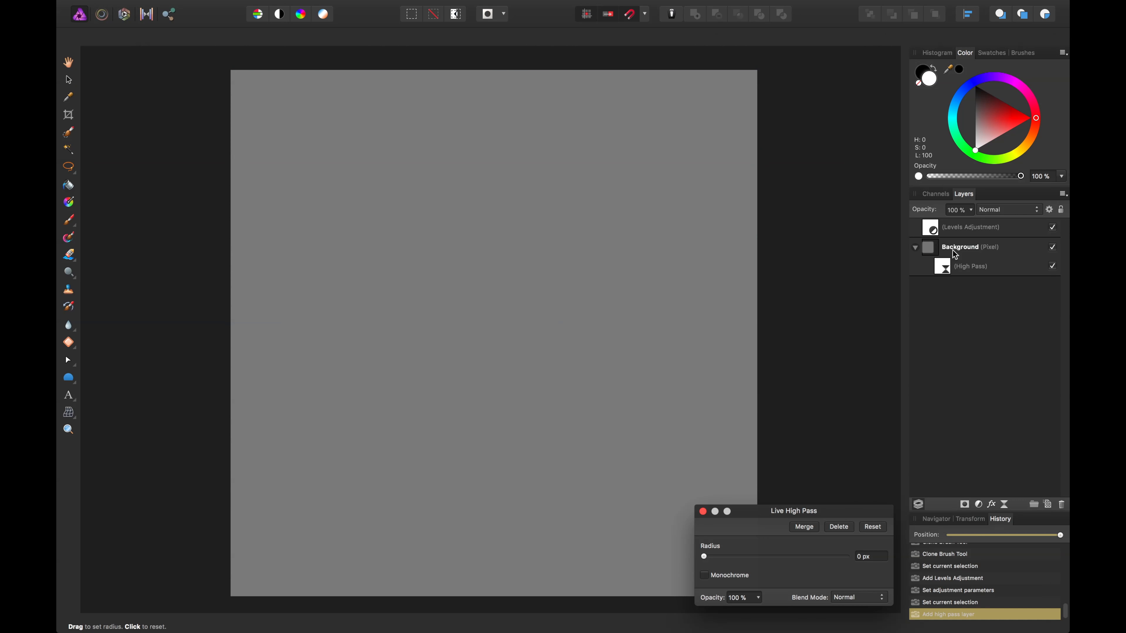
left_click_drag(945, 270, 933, 240)
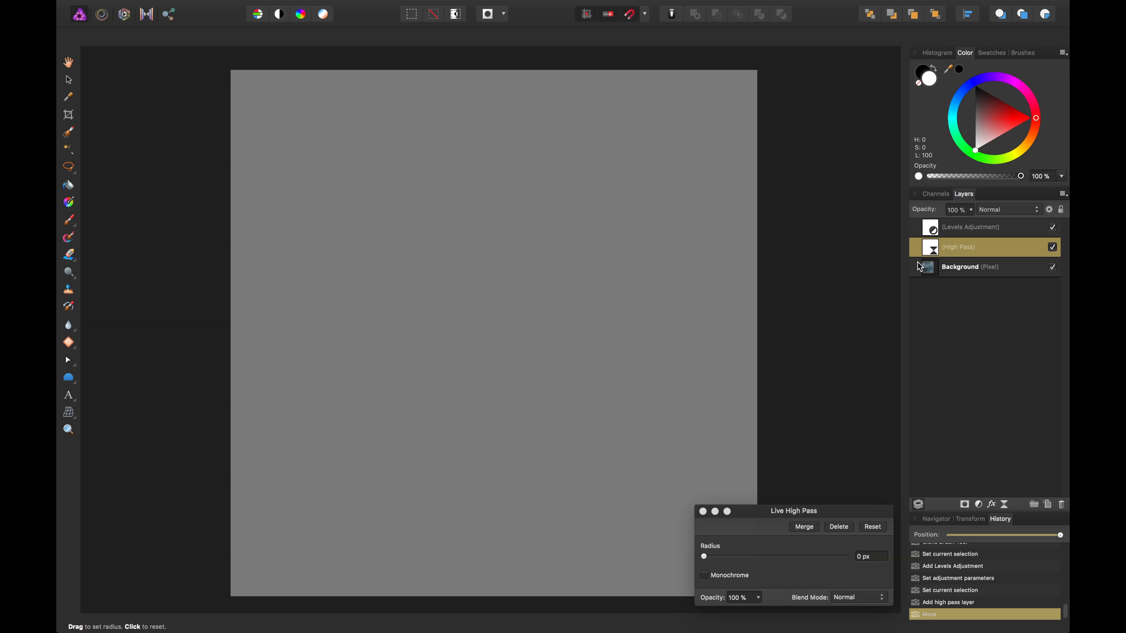
left_click_drag(705, 556, 745, 559)
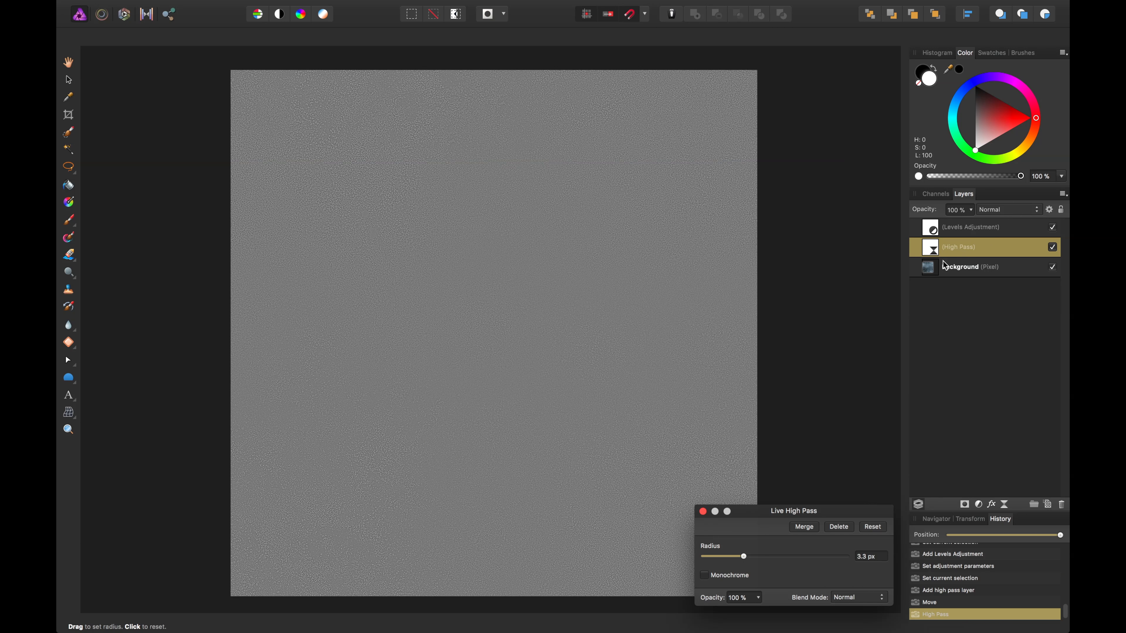
Set the High Pass layer's blend mode to Linear Light and its opacity to 75%.
left_click(998, 213)
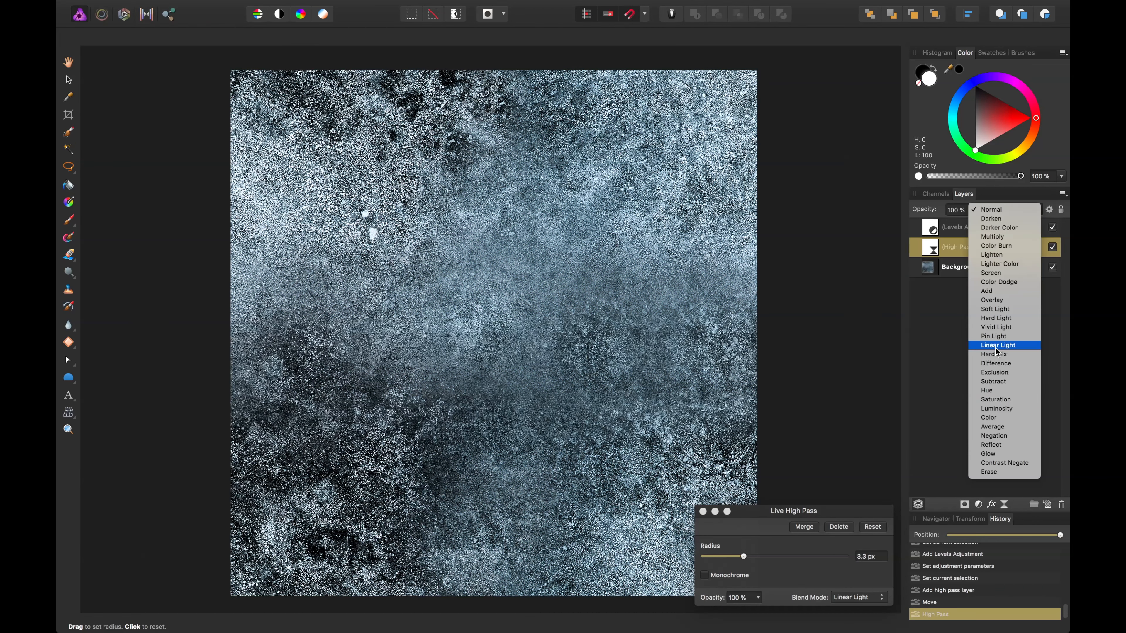
left_click(994, 347)
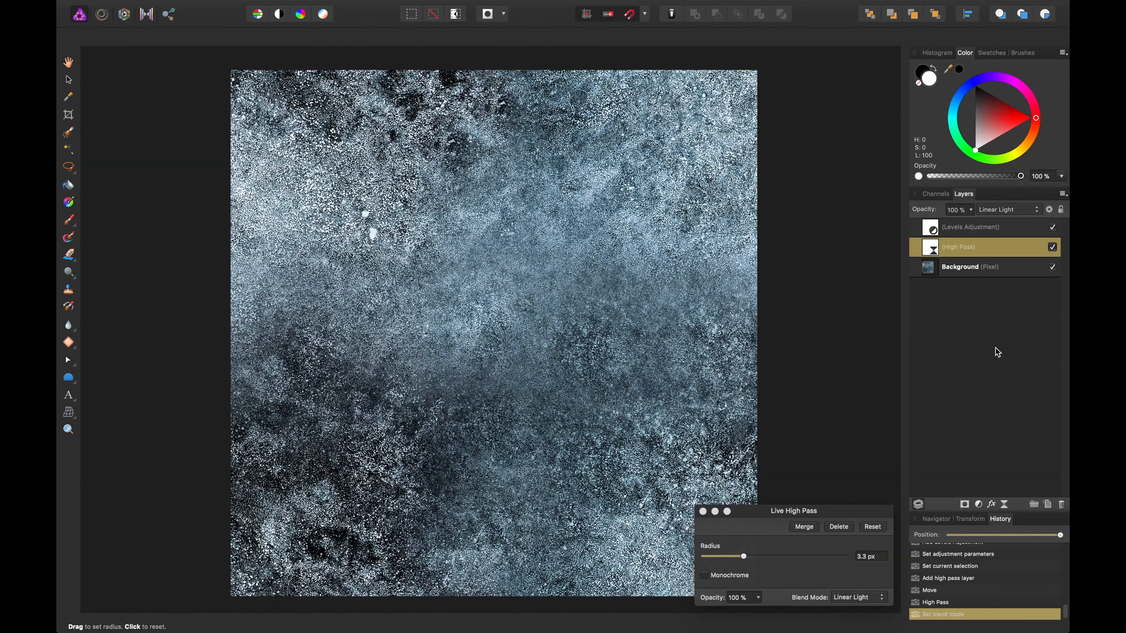
left_click_drag(970, 209, 946, 233)
left_click(703, 512)
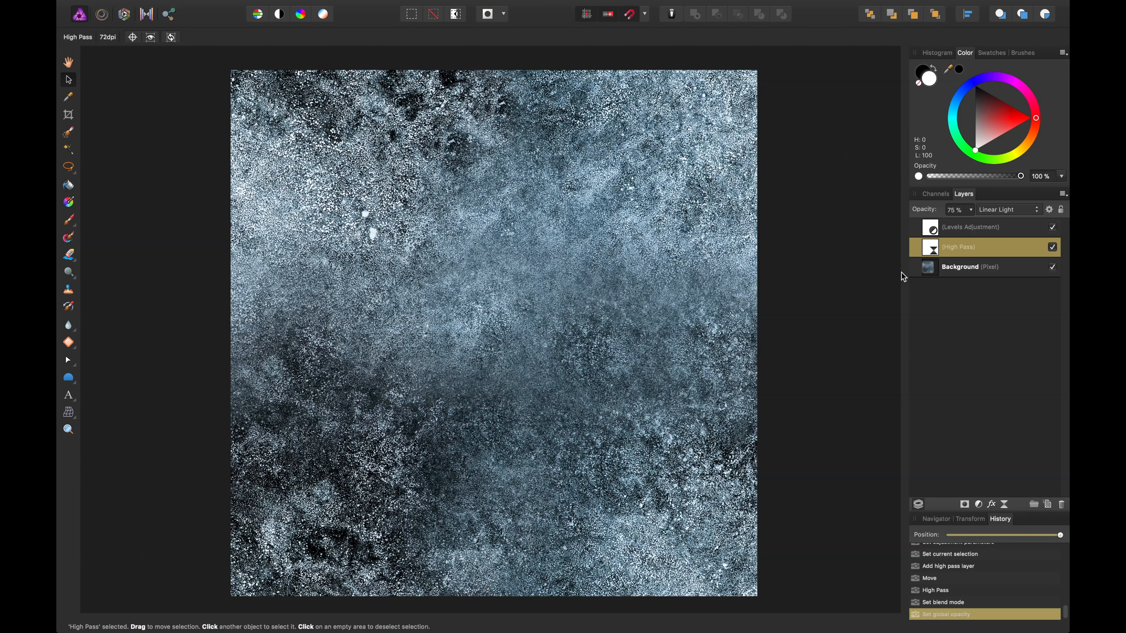
Toggle the visibility of the High Pass and Levels Adjustment layers to compare the texture with and without them.
left_click(1054, 249)
left_click(1052, 228)
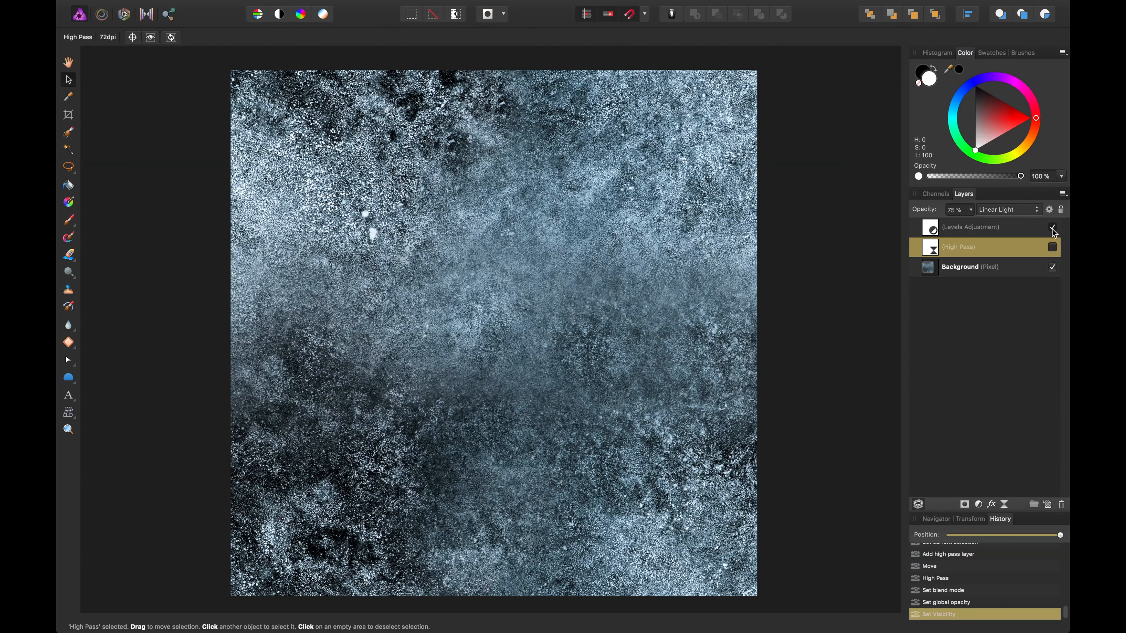
left_click(1053, 227)
left_click(1053, 248)
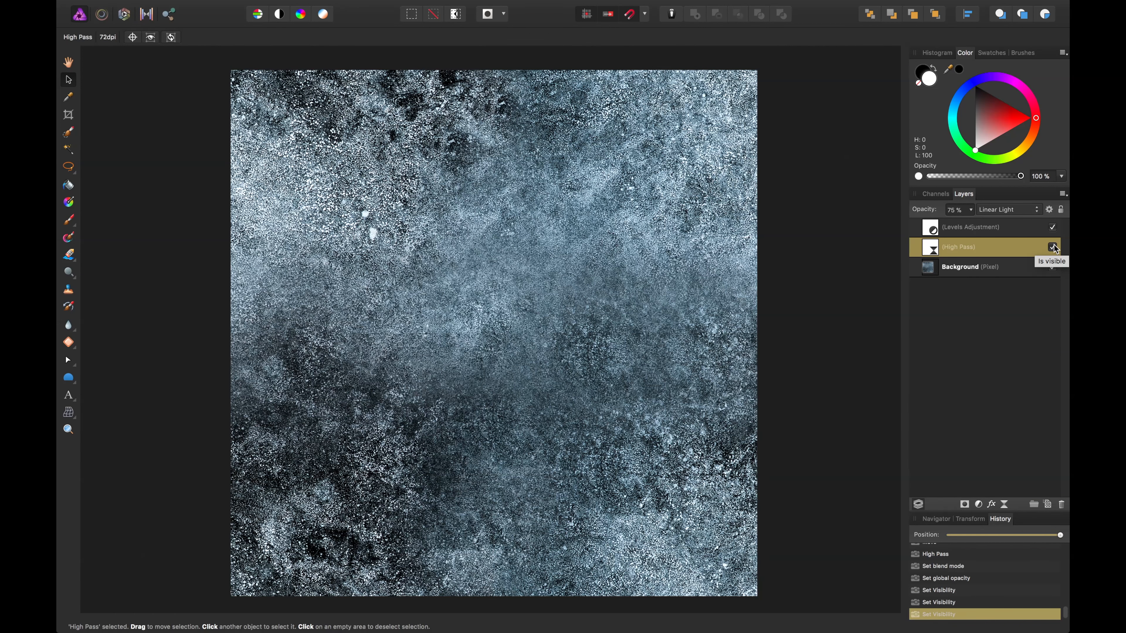
left_click(970, 267)
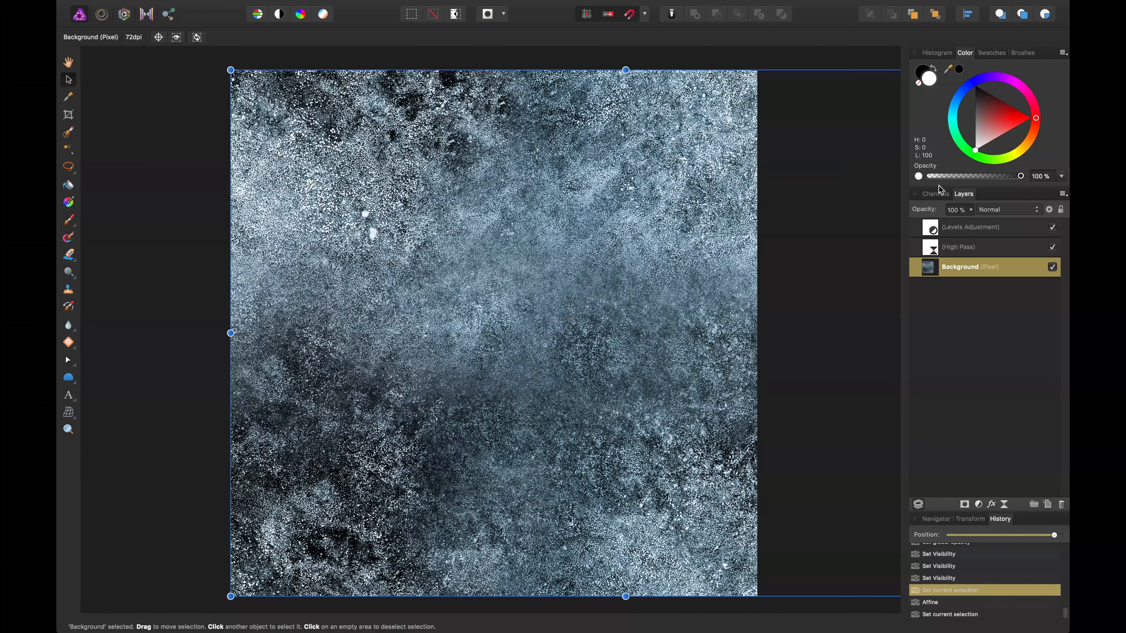
left_click(945, 330)
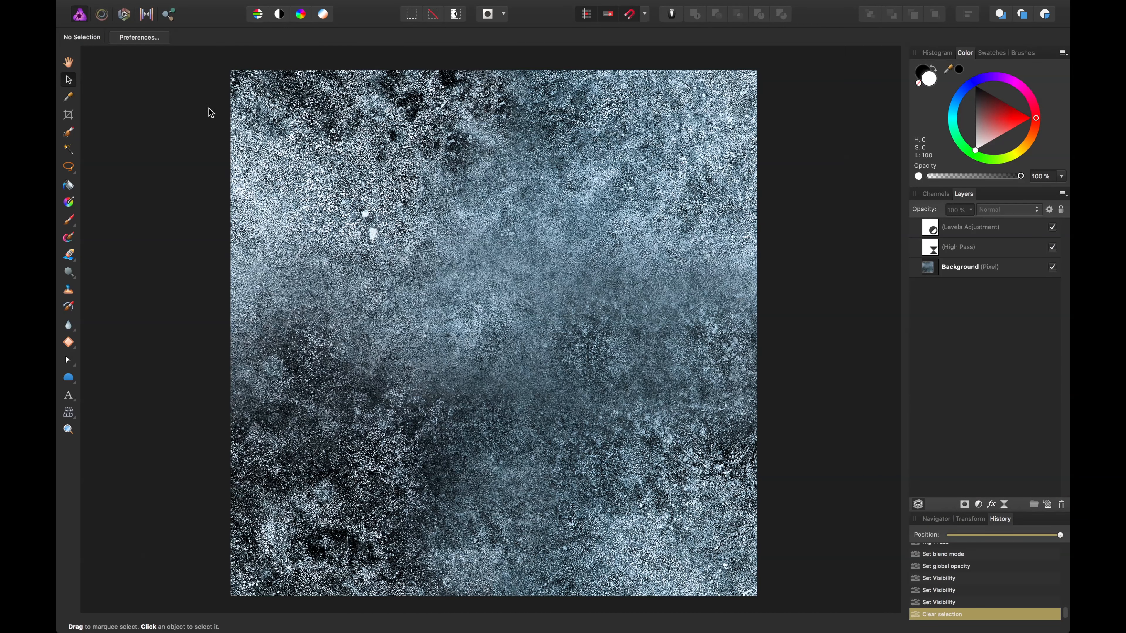
key("super+z")
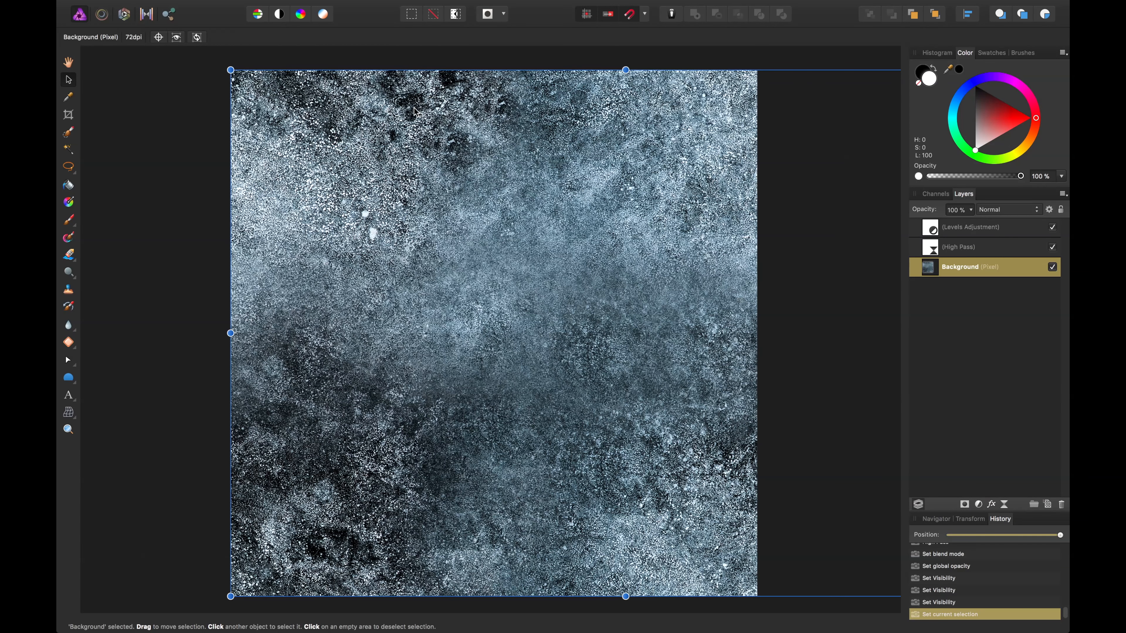
mouse_move(255, 4)
key("super+d")
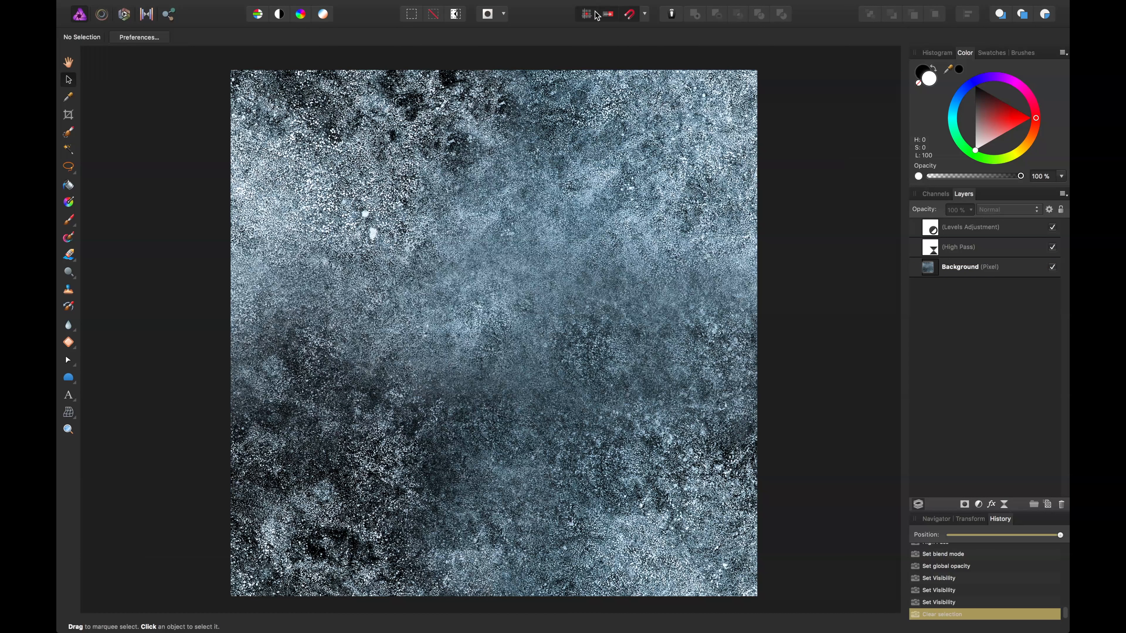
Rasterize the Background layer to trim its pixels to the canvas edges.
left_click(1013, 274)
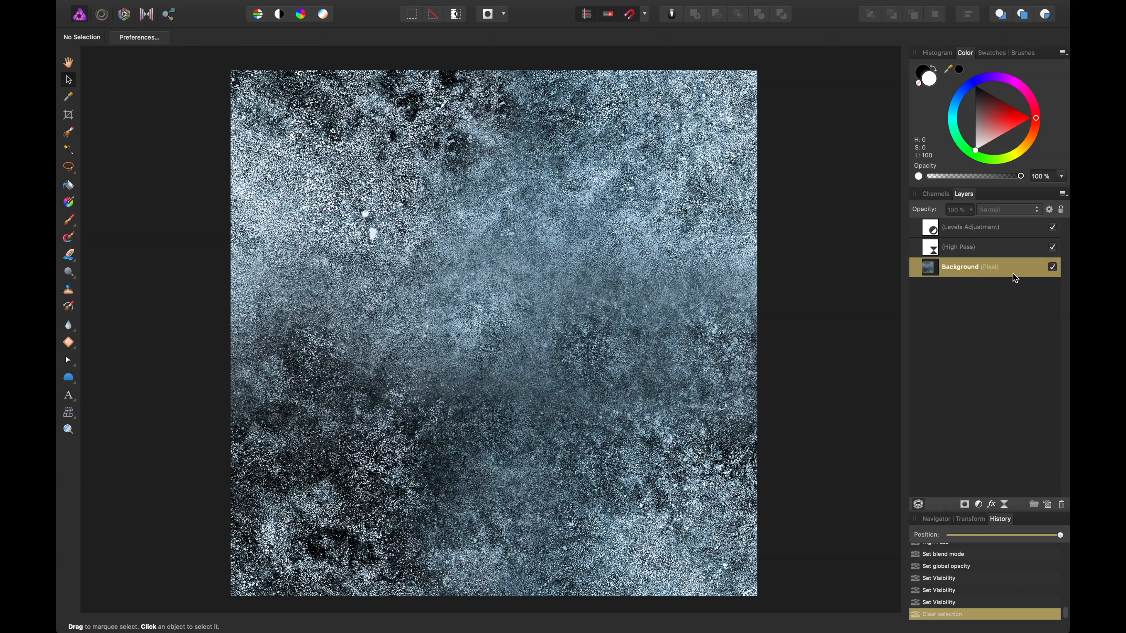
right_click(1012, 271)
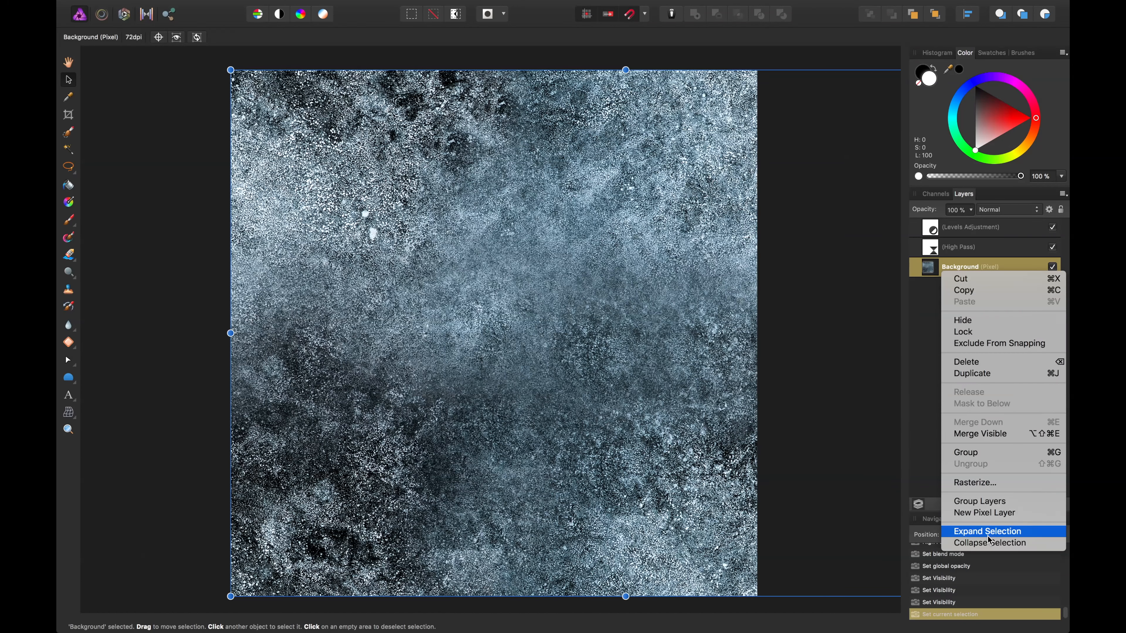
left_click(982, 483)
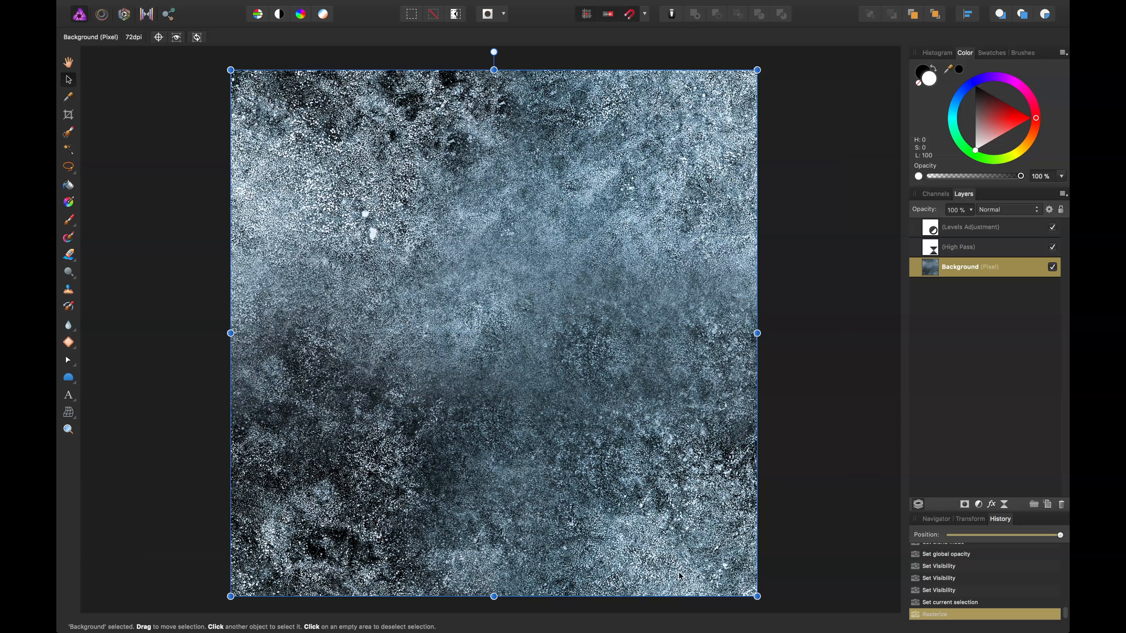
left_click(1037, 449)
Apply the Affine distort filter to the Background layer with Offset X -50% and Offset Y -50%.
left_click(988, 266)
left_click(409, 6)
mouse_move(443, 63)
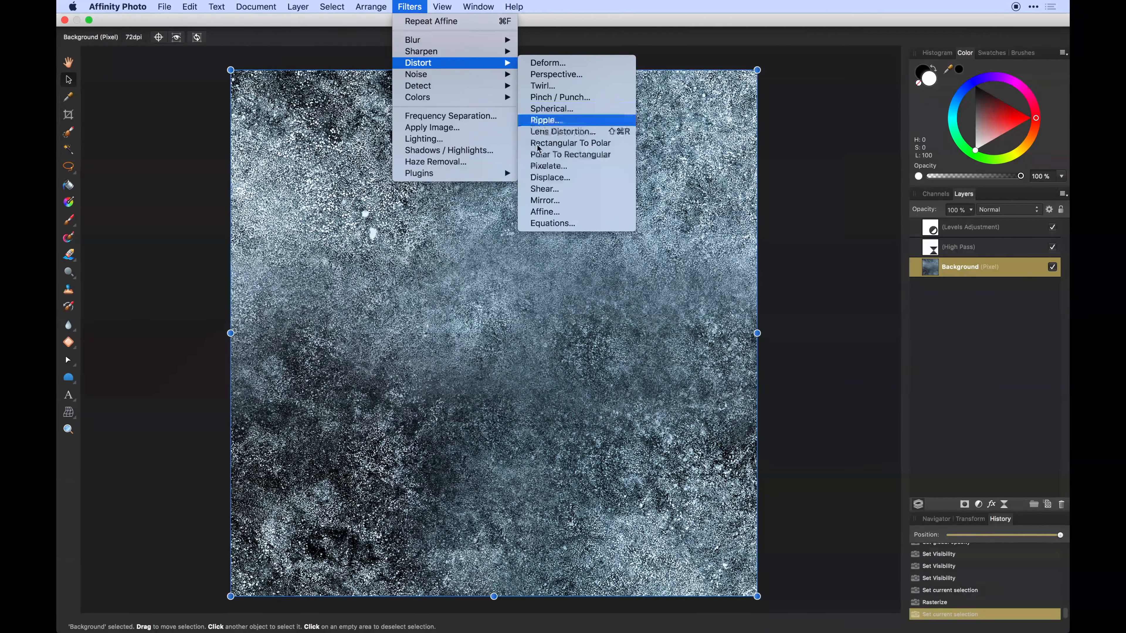
left_click(545, 212)
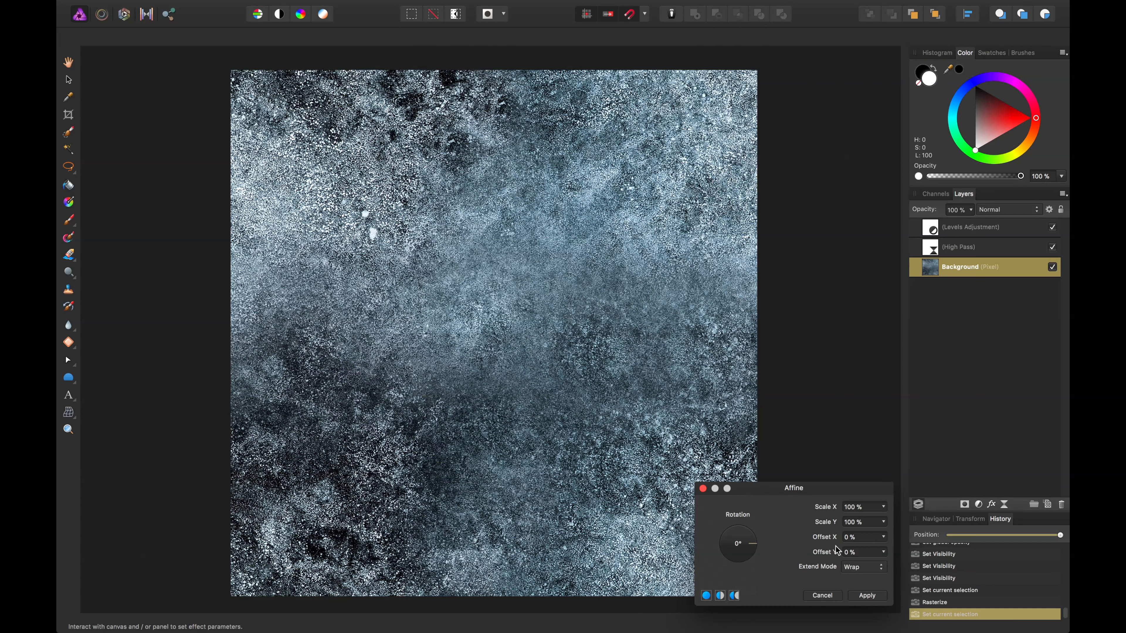
left_click(860, 538)
type("-50")
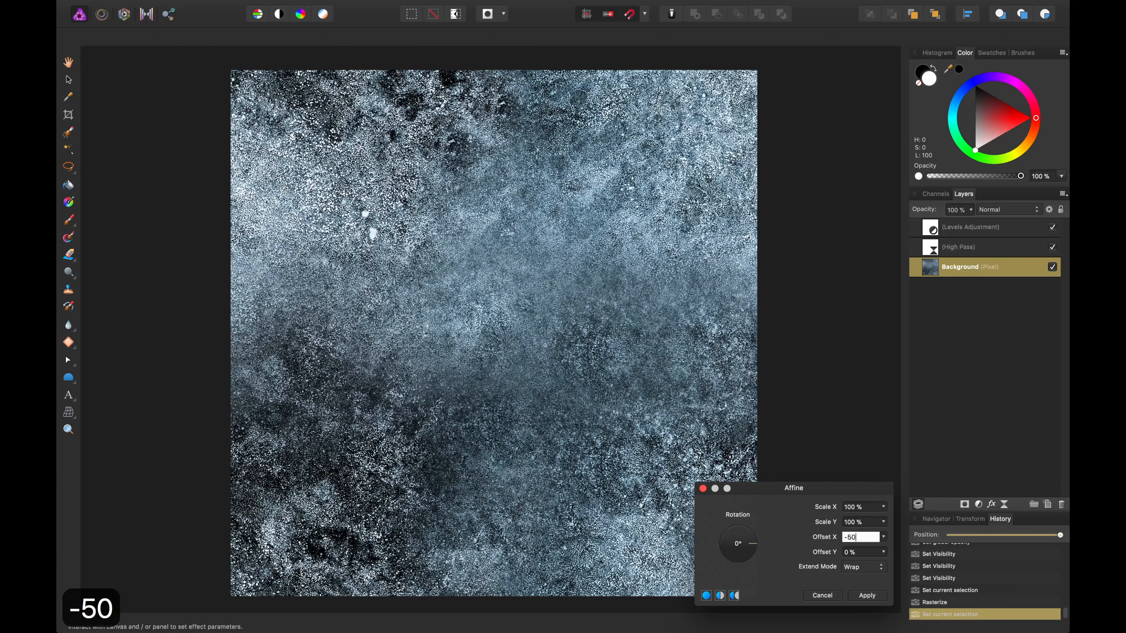
key("Tab")
type("-50")
key("Tab")
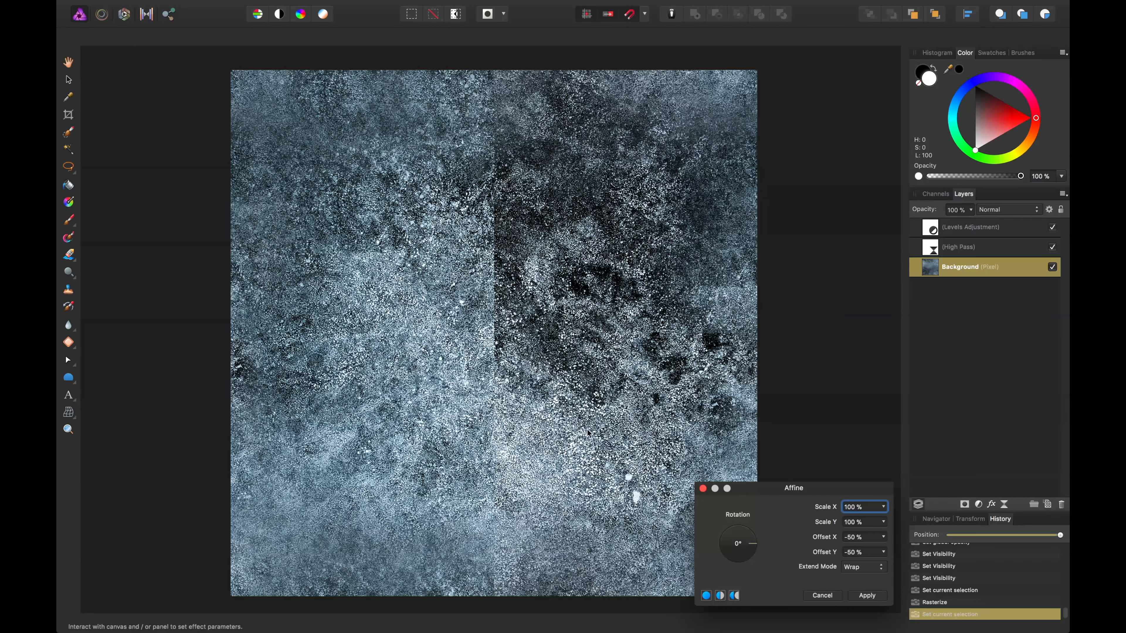
left_click(867, 595)
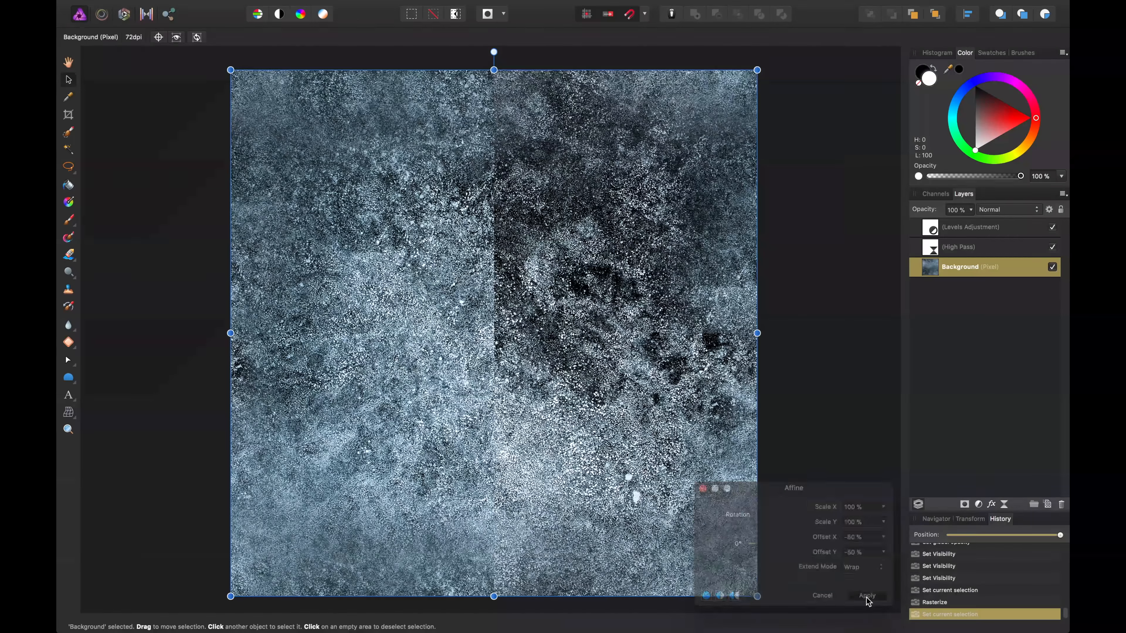